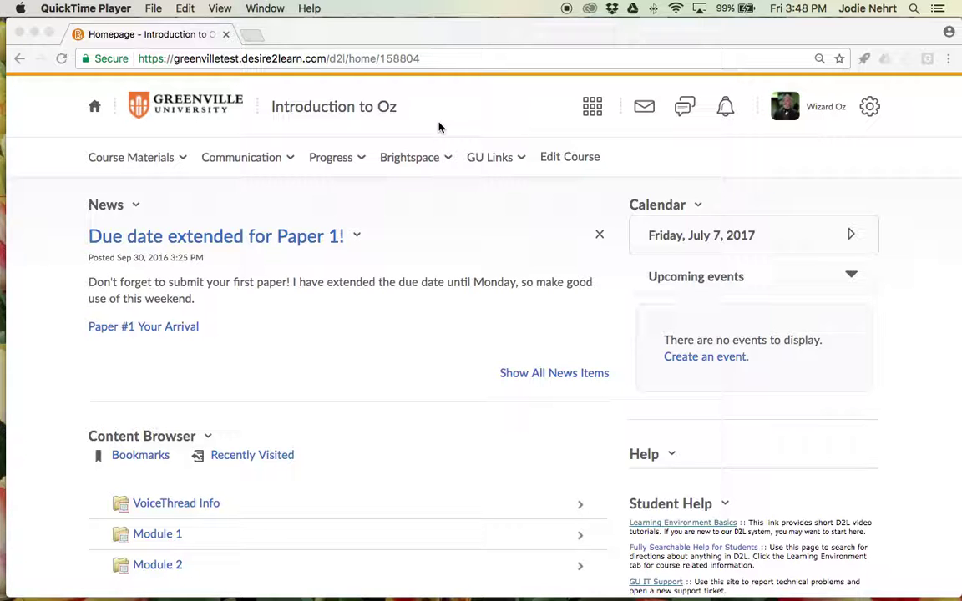
- Go to the course's Quizzes page through Course Materials
{"action": "scroll", "coordinate": [440, 127], "scroll_direction": "down", "scroll_amount": 3}
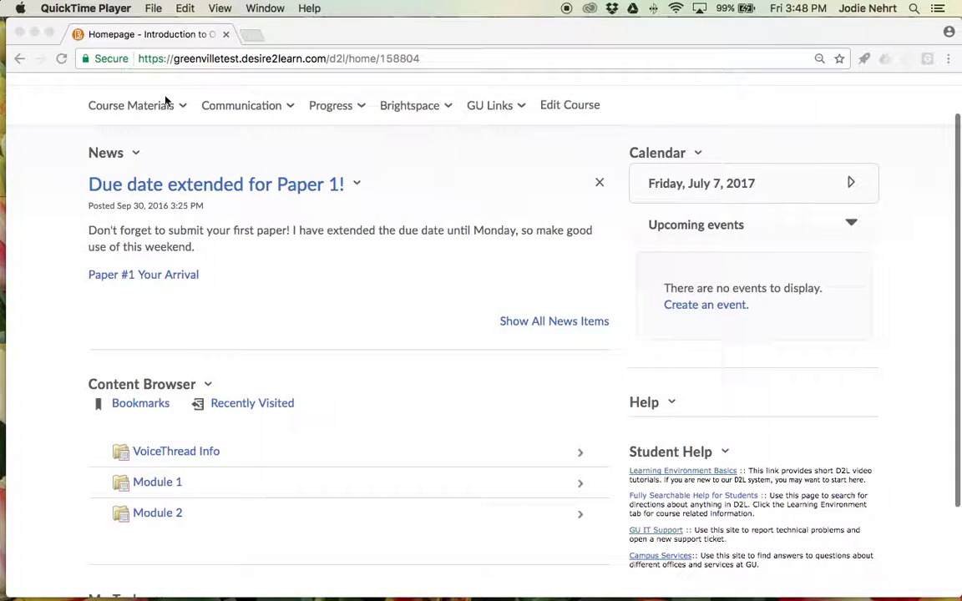
{"action": "scroll", "coordinate": [201, 125], "scroll_direction": "up", "scroll_amount": 3}
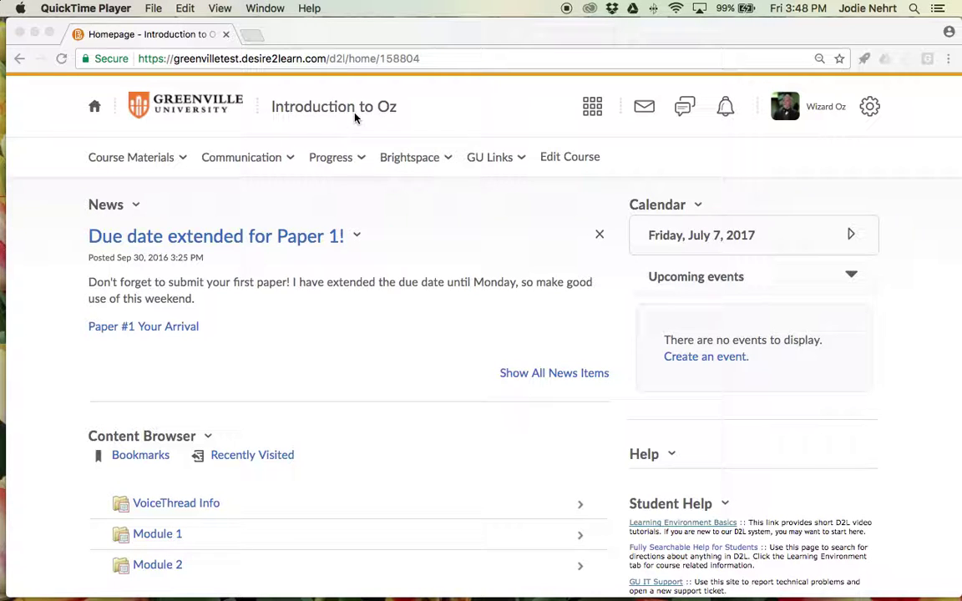
{"action": "left_click", "coordinate": [182, 158]}
{"action": "left_click", "coordinate": [181, 158]}
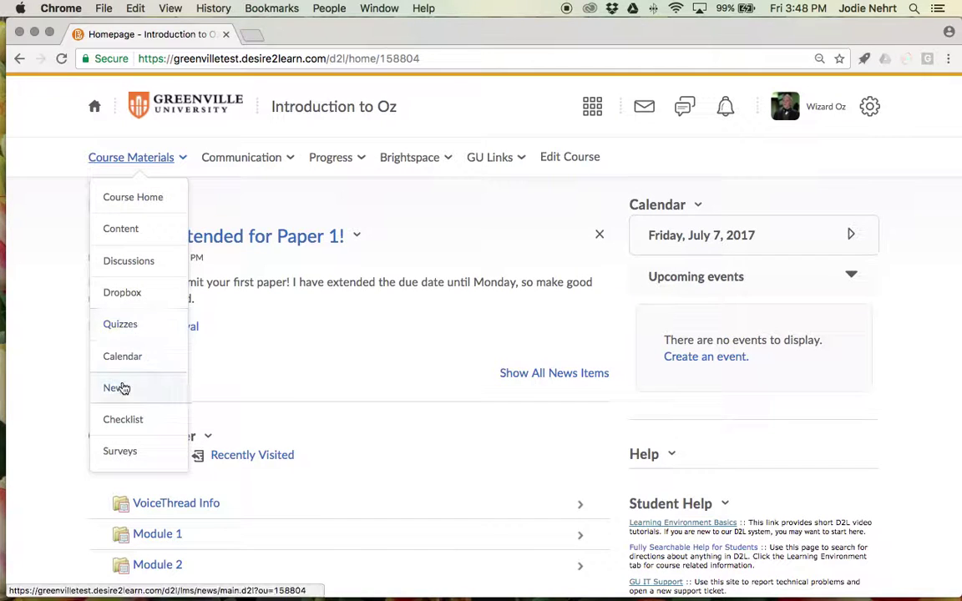
{"action": "left_click", "coordinate": [134, 327]}
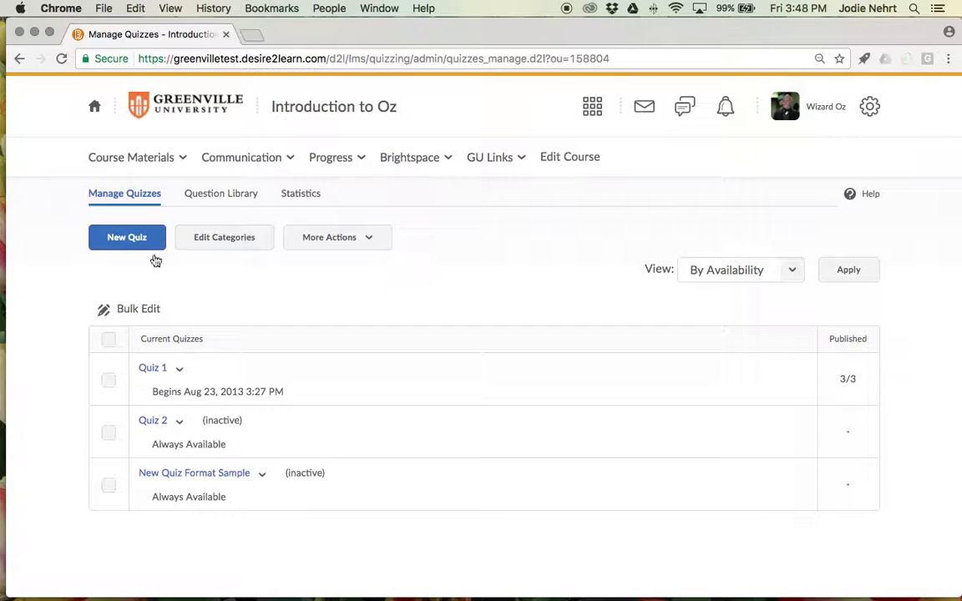
- Open the New Quiz Format Sample quiz on its Edit Quiz page
{"action": "left_click", "coordinate": [237, 478]}
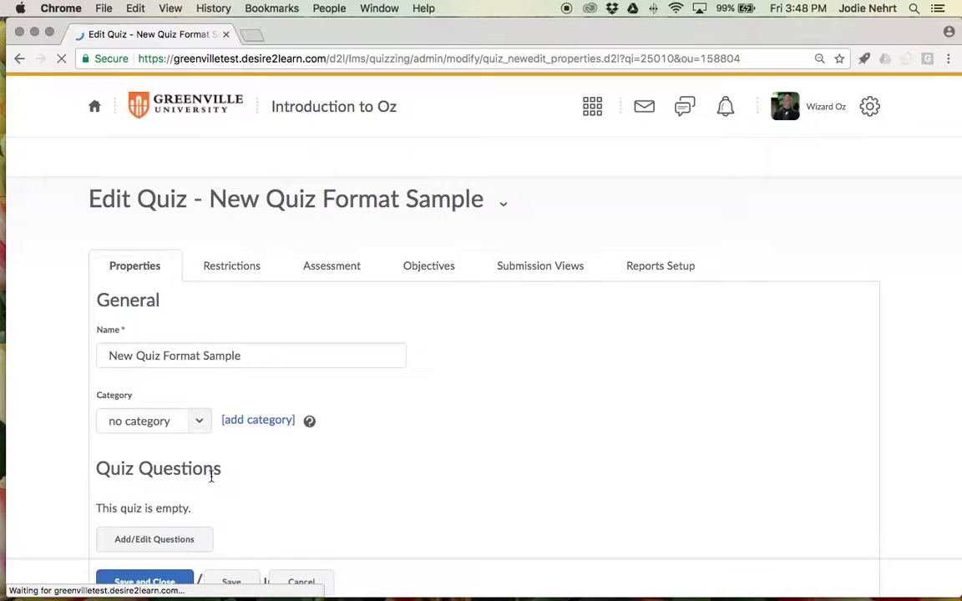
{"action": "scroll", "coordinate": [313, 451], "scroll_direction": "down", "scroll_amount": 3}
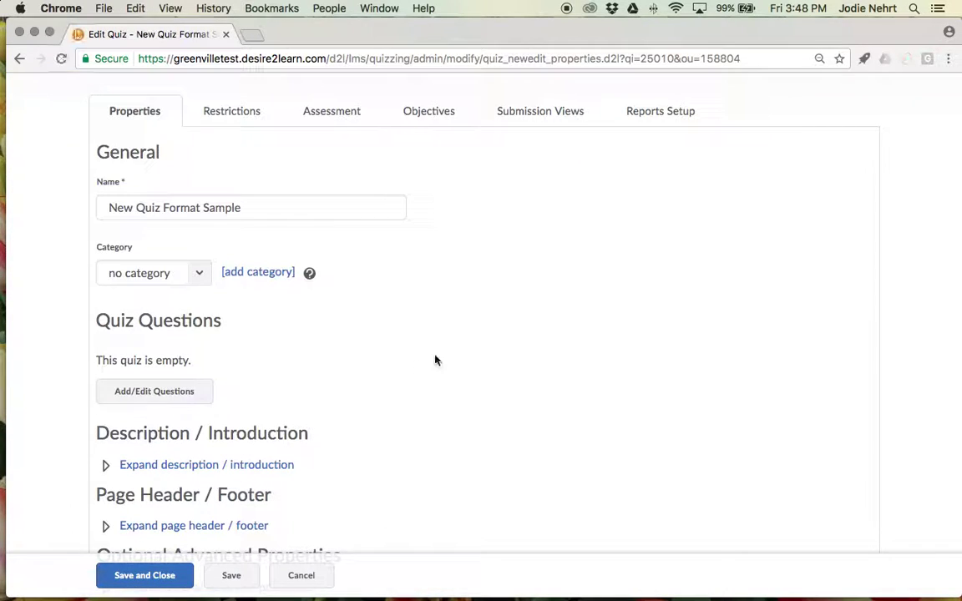
{"action": "scroll", "coordinate": [435, 364], "scroll_direction": "up", "scroll_amount": 3}
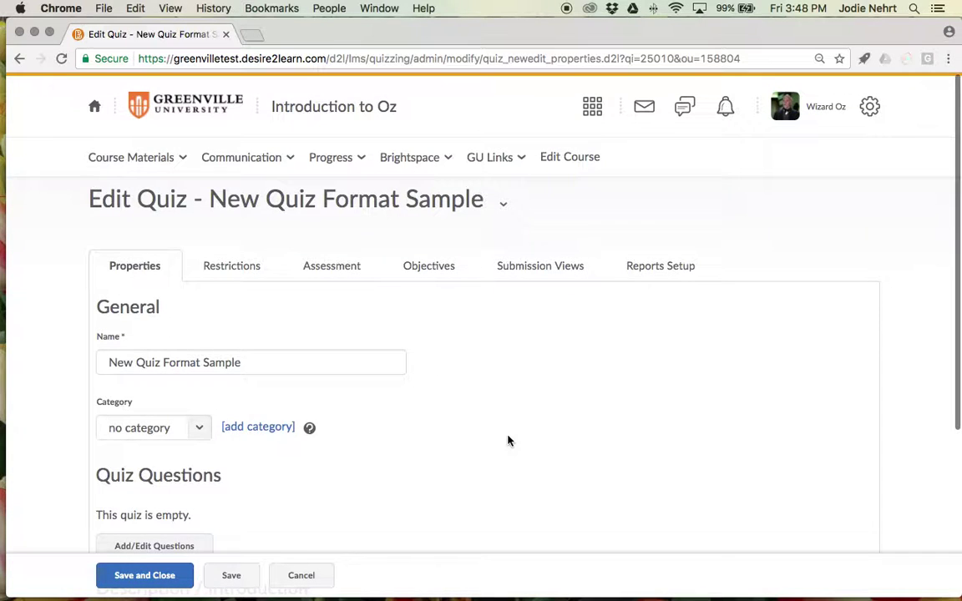
{"action": "scroll", "coordinate": [508, 441], "scroll_direction": "down", "scroll_amount": 1}
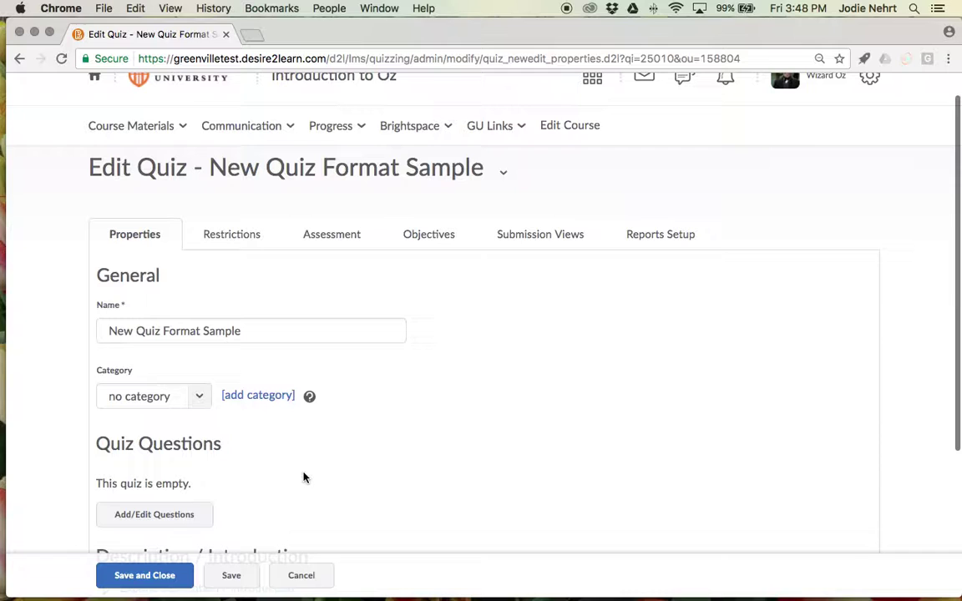
- From the quiz's questions, create a new Multiple Choice Question (MC)
{"action": "left_click", "coordinate": [186, 518]}
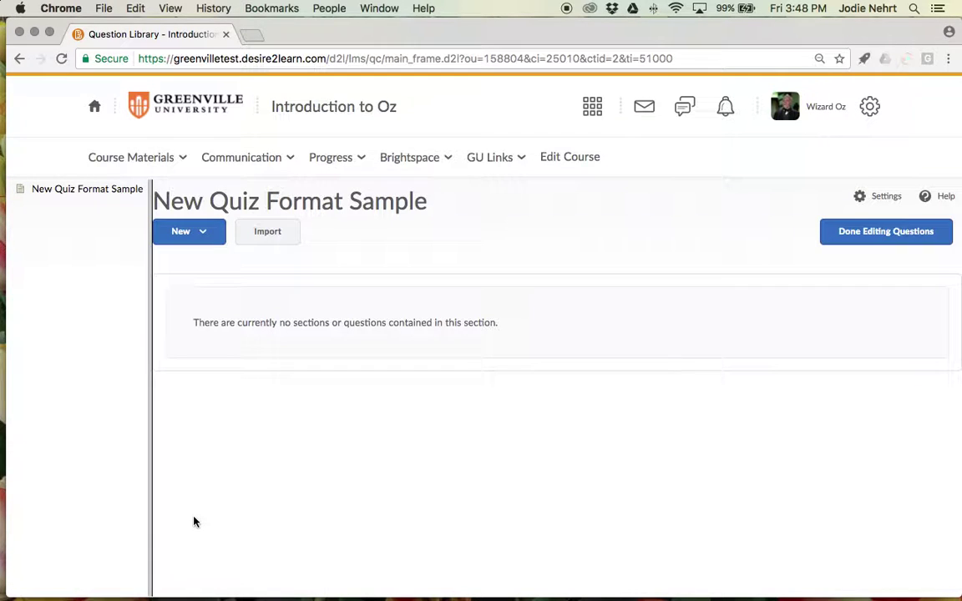
{"action": "left_click", "coordinate": [204, 234]}
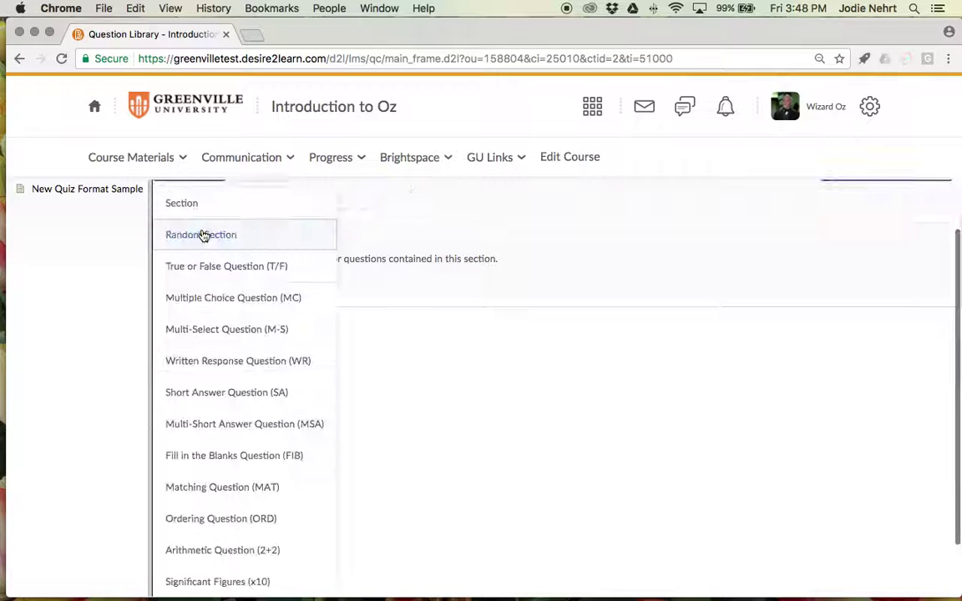
{"action": "left_click", "coordinate": [229, 311]}
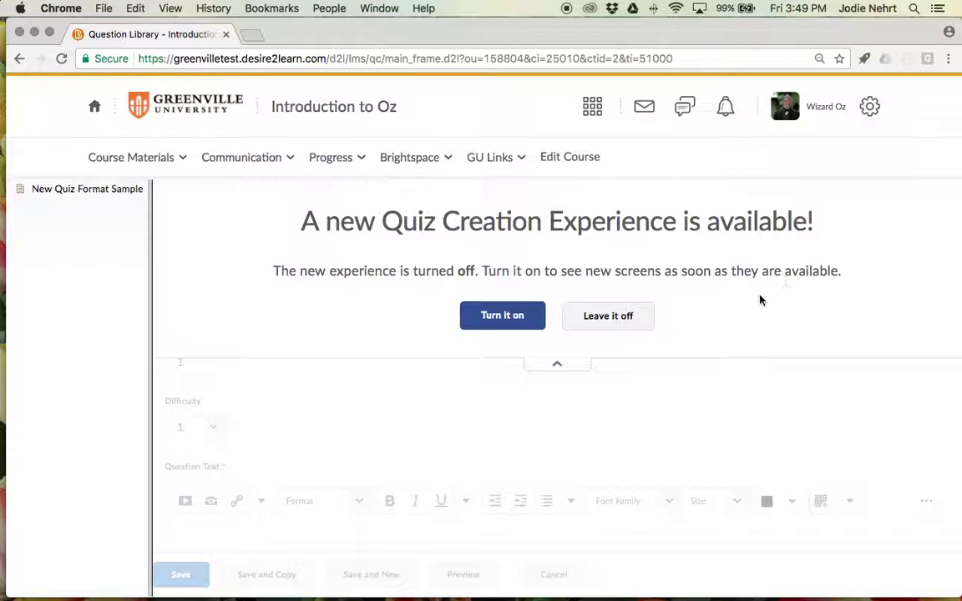
- Turn on the new question creation experience and place the cursor in Question Text
{"action": "left_click", "coordinate": [510, 319]}
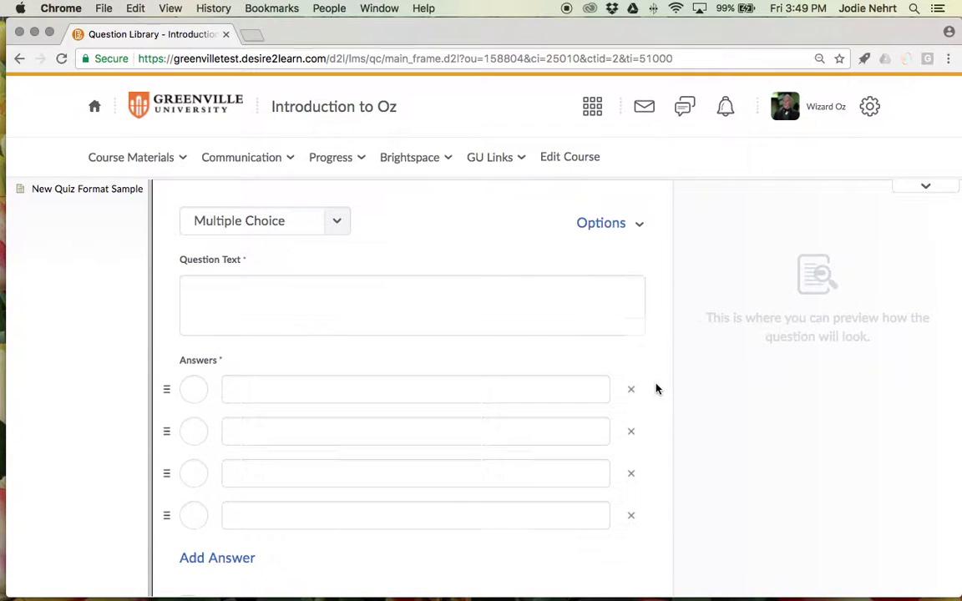
{"action": "scroll", "coordinate": [656, 390], "scroll_direction": "down", "scroll_amount": 3}
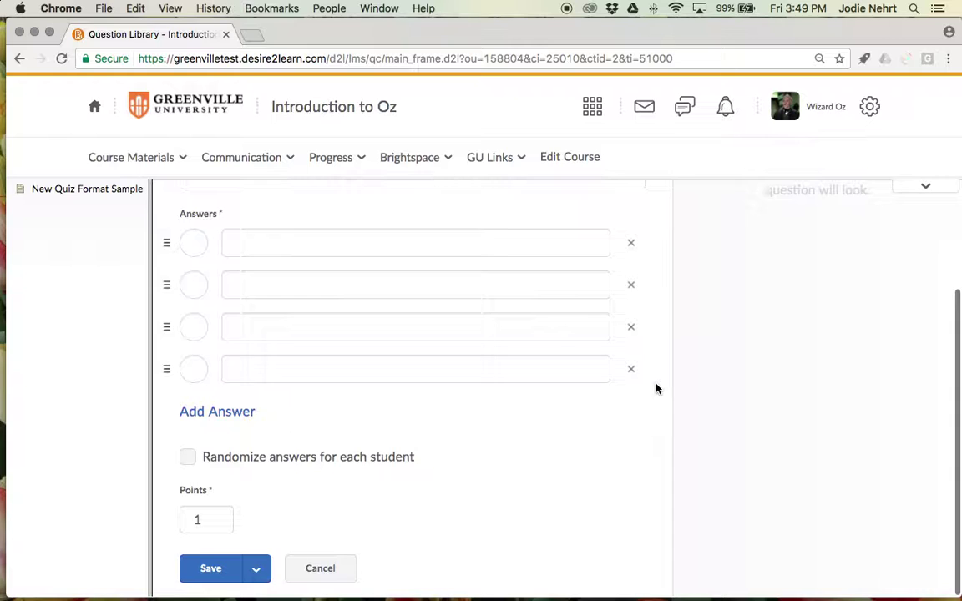
{"action": "scroll", "coordinate": [657, 389], "scroll_direction": "up", "scroll_amount": 3}
{"action": "left_click", "coordinate": [424, 286]}
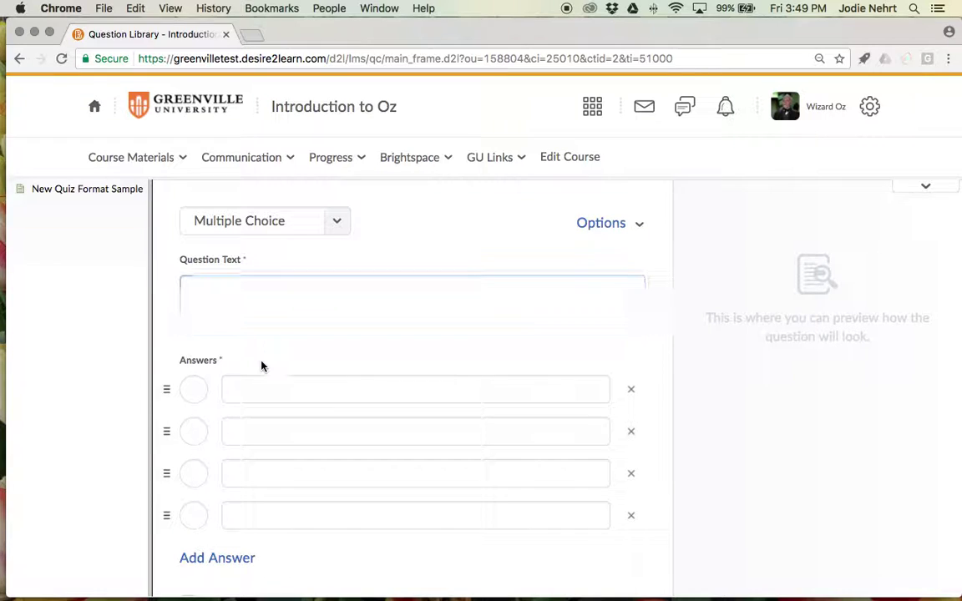
{"action": "left_click", "coordinate": [253, 301]}
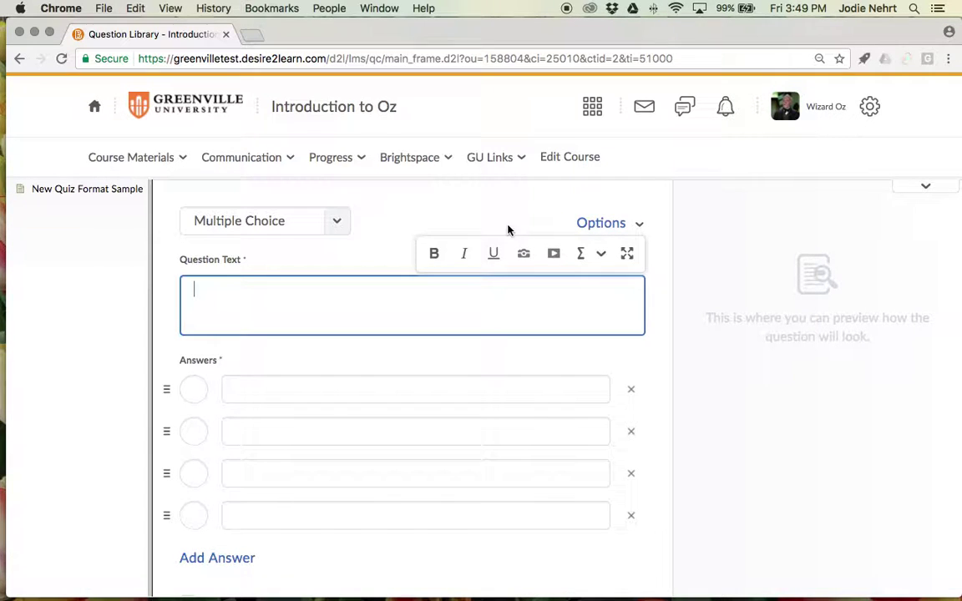
- Mark the first answer correct, try reordering it, and select the Points field
{"action": "left_click", "coordinate": [194, 391]}
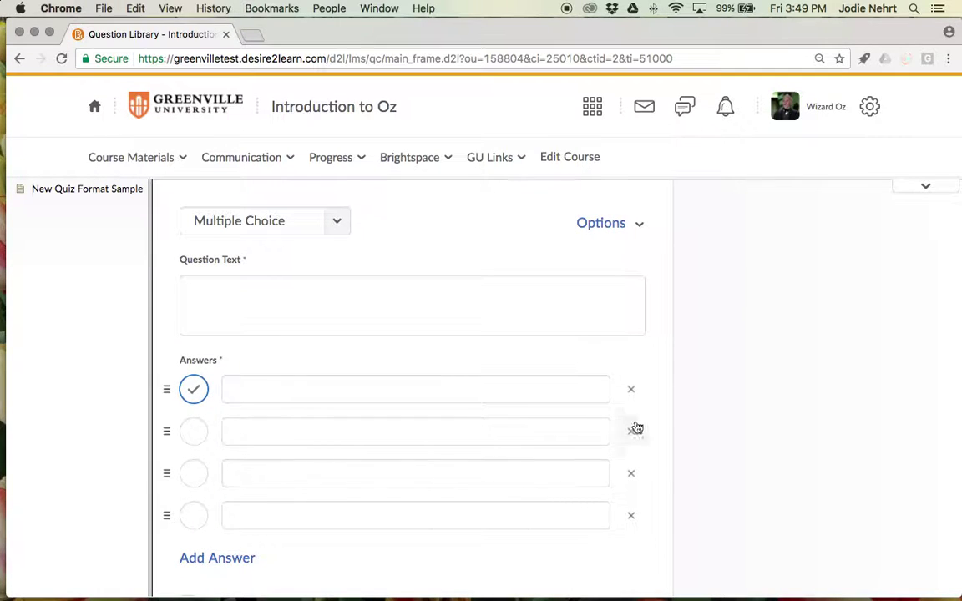
{"action": "left_click", "coordinate": [171, 394]}
{"action": "left_click_drag", "start_coordinate": [173, 401], "coordinate": [172, 359]}
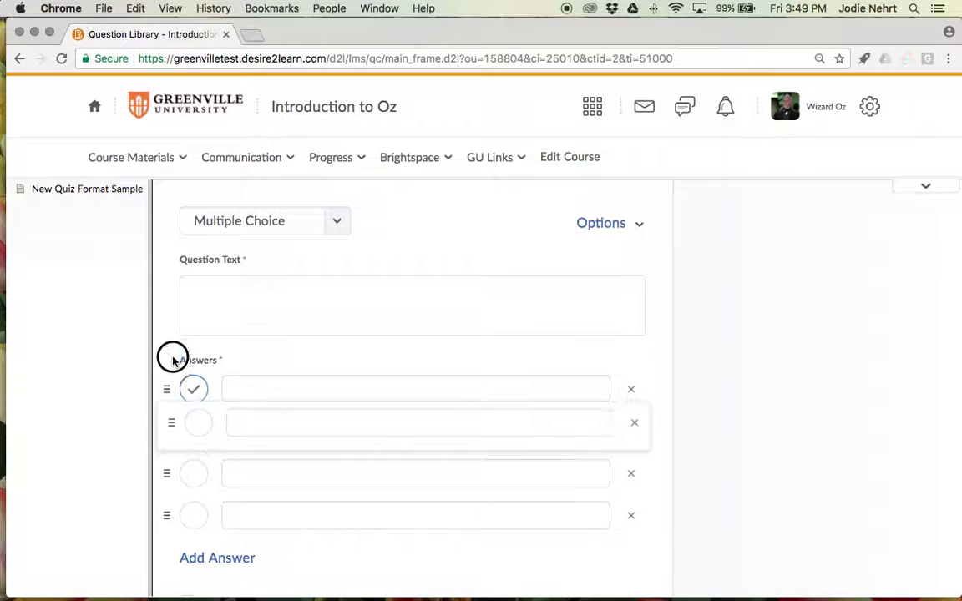
{"action": "left_click", "coordinate": [449, 425]}
{"action": "scroll", "coordinate": [450, 421], "scroll_direction": "down", "scroll_amount": 3}
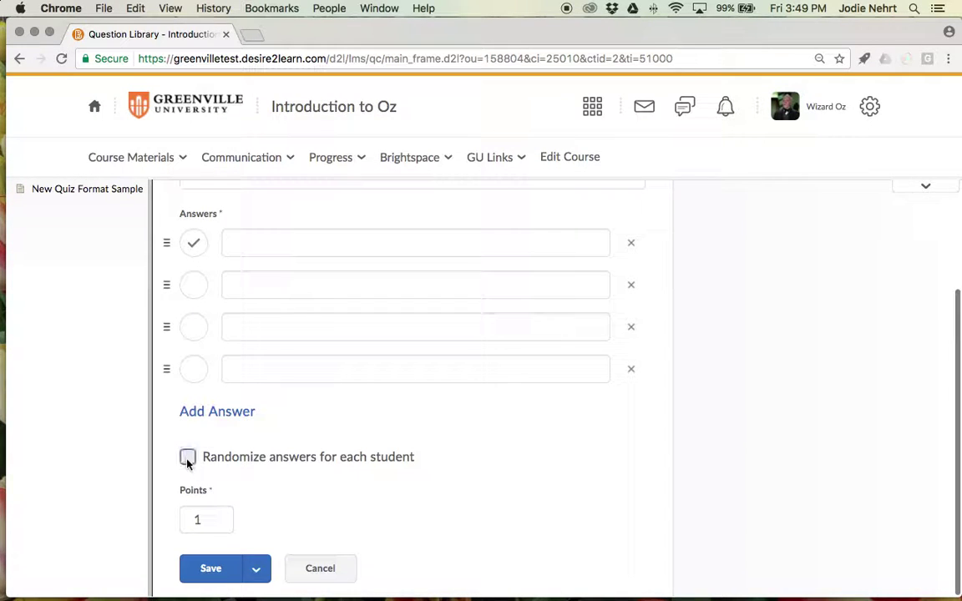
{"action": "left_click", "coordinate": [213, 519]}
{"action": "scroll", "coordinate": [585, 413], "scroll_direction": "up", "scroll_amount": 2}
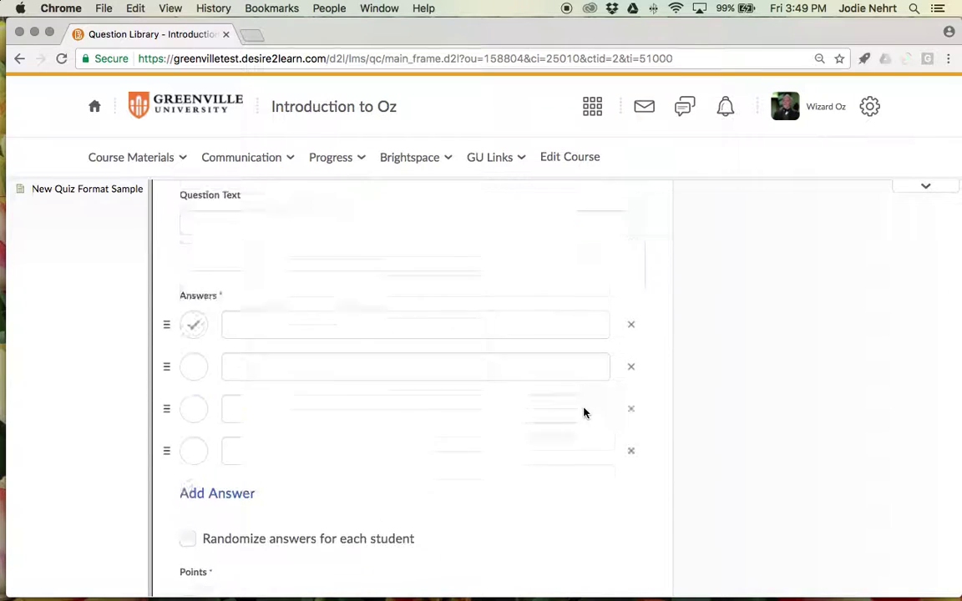
{"action": "scroll", "coordinate": [584, 413], "scroll_direction": "up", "scroll_amount": 2}
{"action": "left_click", "coordinate": [641, 227]}
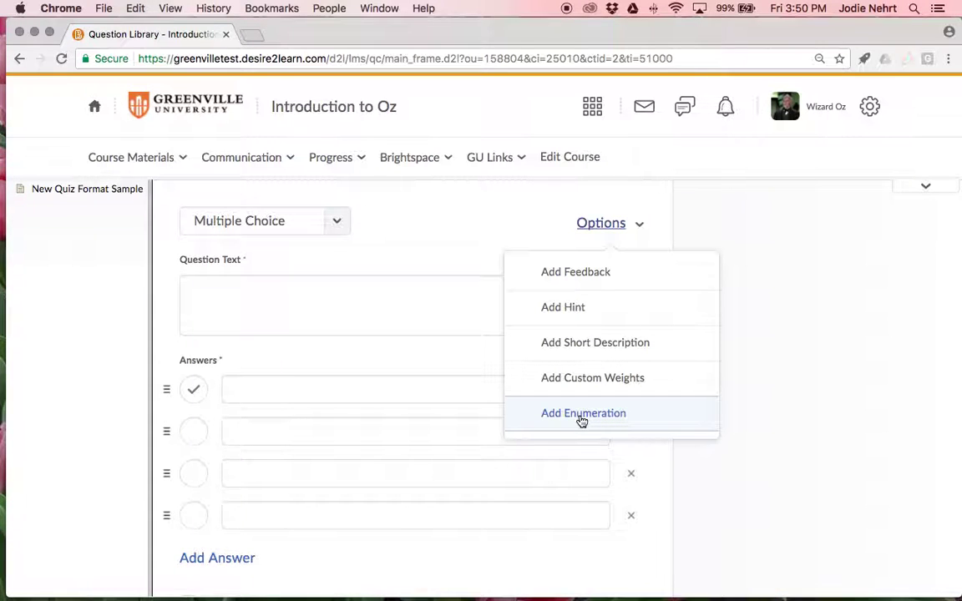
{"action": "left_click", "coordinate": [421, 251]}
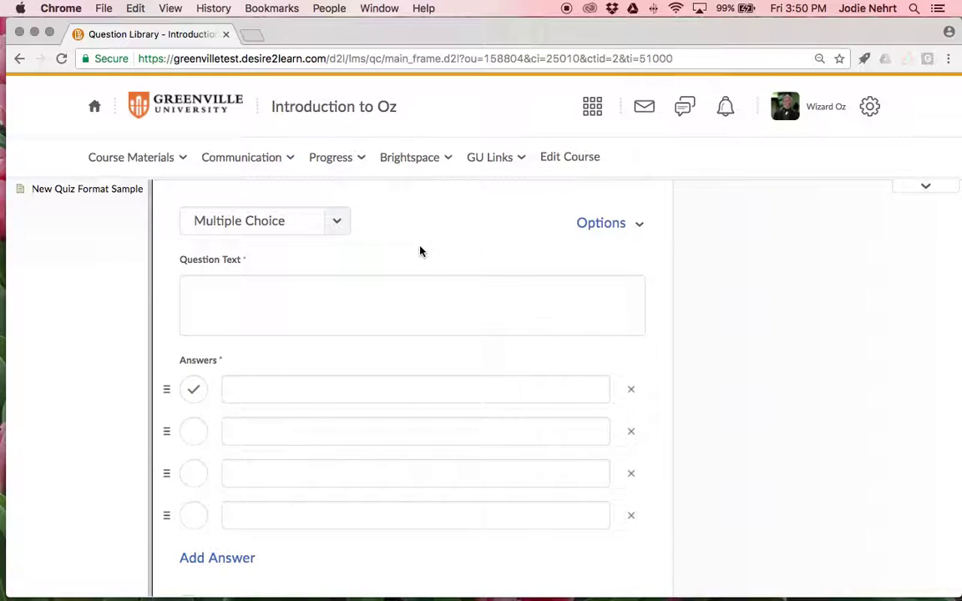
{"action": "left_click", "coordinate": [452, 297]}
{"action": "scroll", "coordinate": [452, 297], "scroll_direction": "down", "scroll_amount": 3}
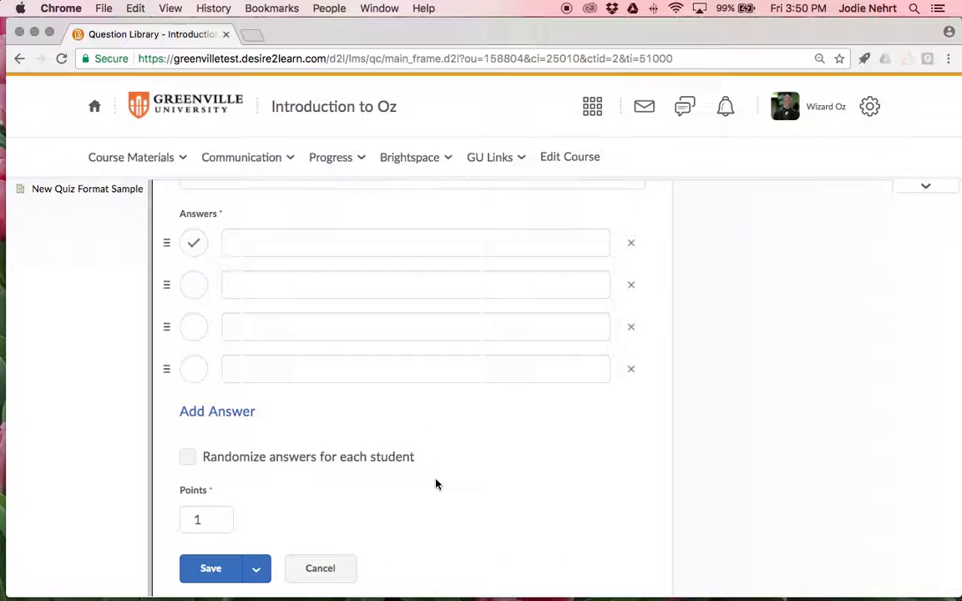
{"action": "scroll", "coordinate": [433, 393], "scroll_direction": "up", "scroll_amount": 3}
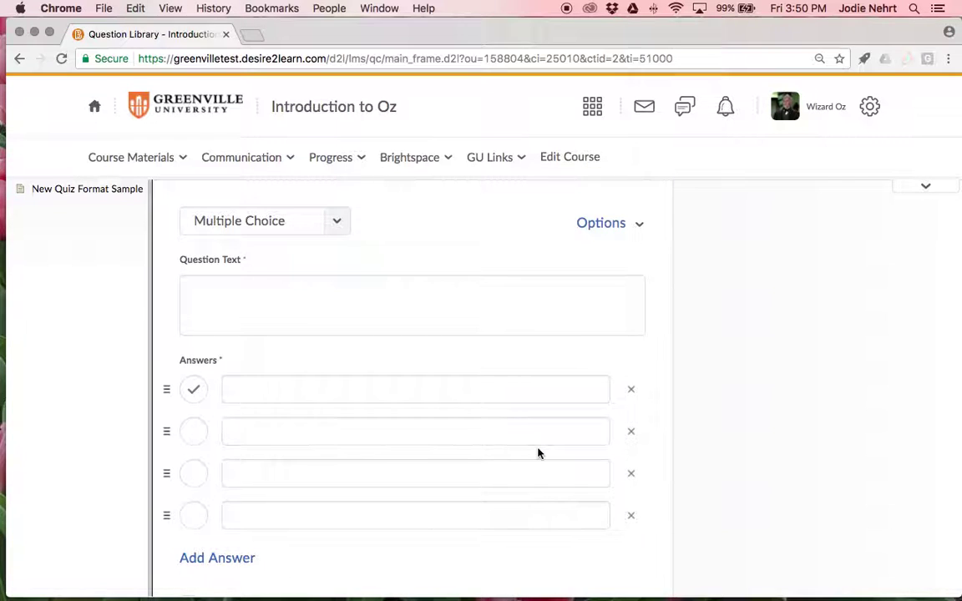
{"action": "scroll", "coordinate": [538, 453], "scroll_direction": "down", "scroll_amount": 3}
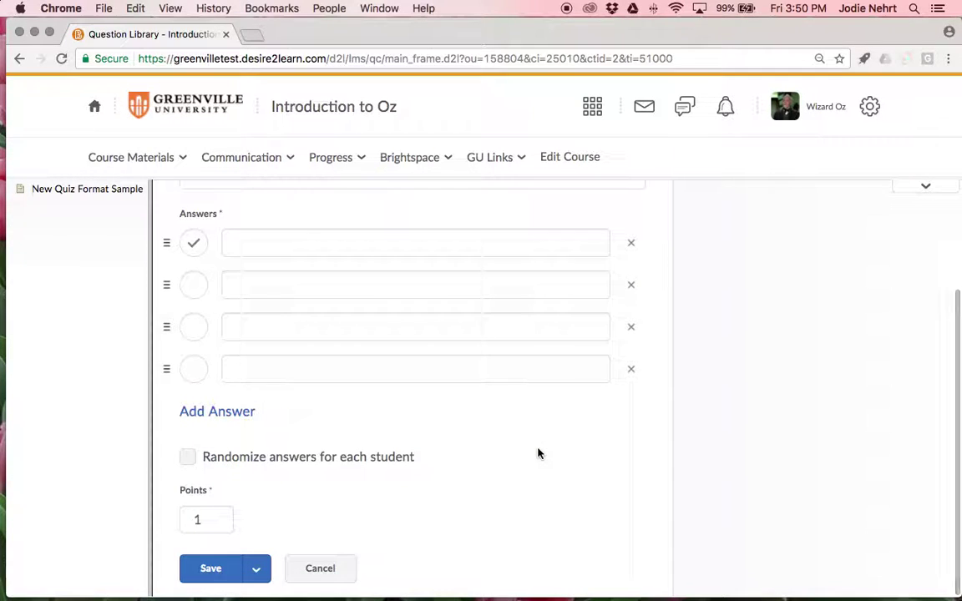
{"action": "scroll", "coordinate": [538, 454], "scroll_direction": "up", "scroll_amount": 3}
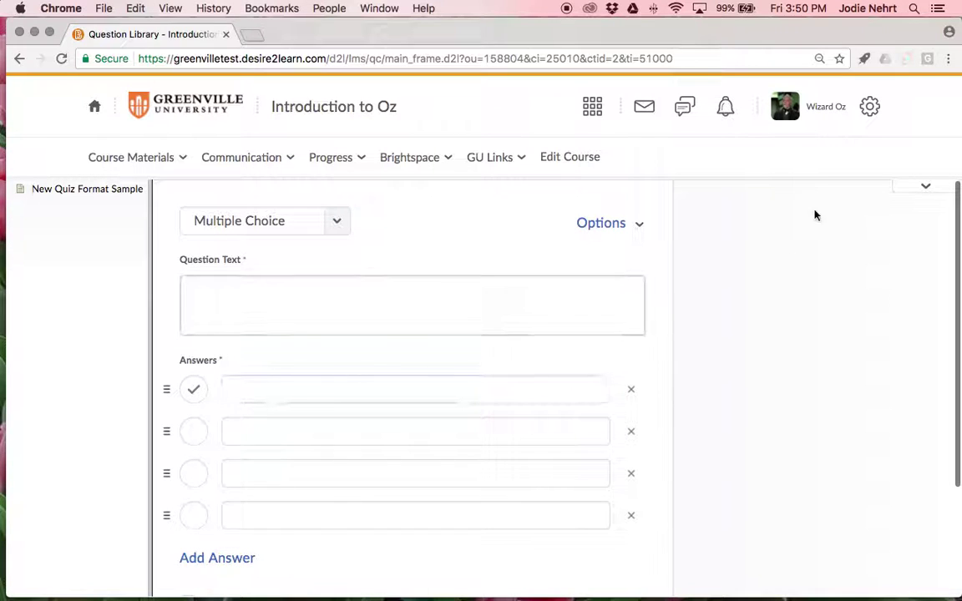
- Turn off the new experience with 'Just switching back to check something' as the reason
{"action": "left_click", "coordinate": [925, 189]}
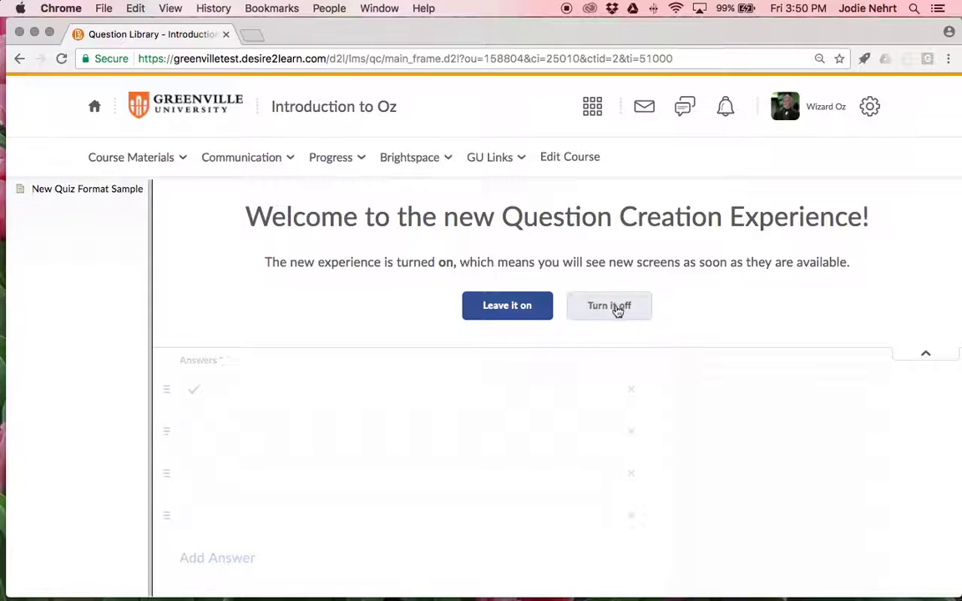
{"action": "left_click", "coordinate": [619, 306]}
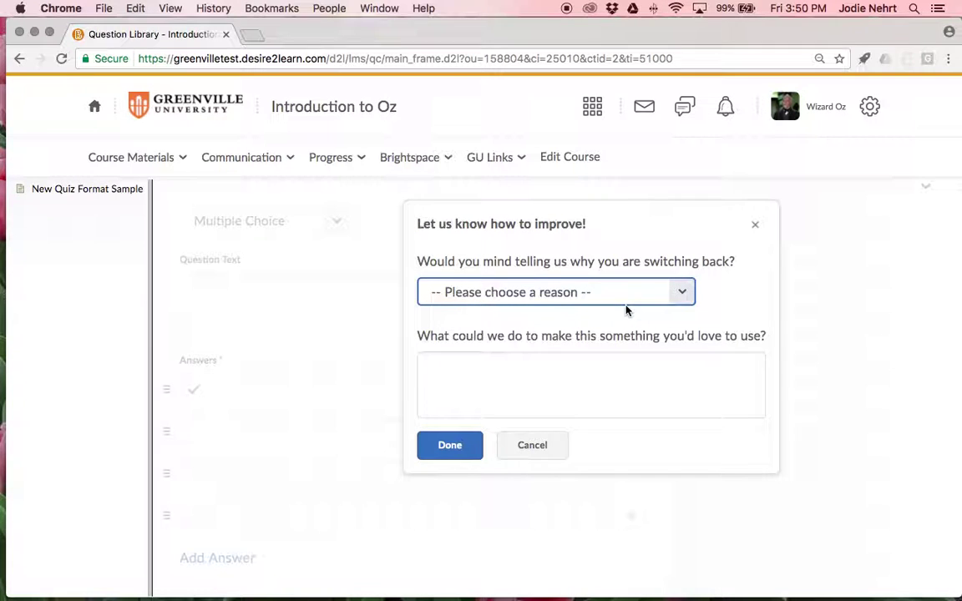
{"action": "left_click", "coordinate": [682, 294]}
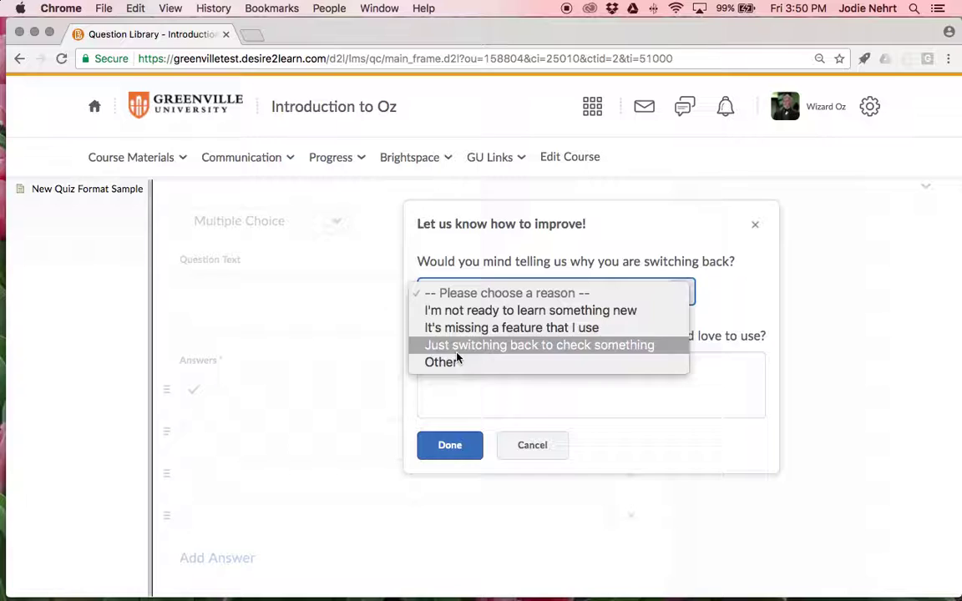
{"action": "left_click", "coordinate": [567, 346]}
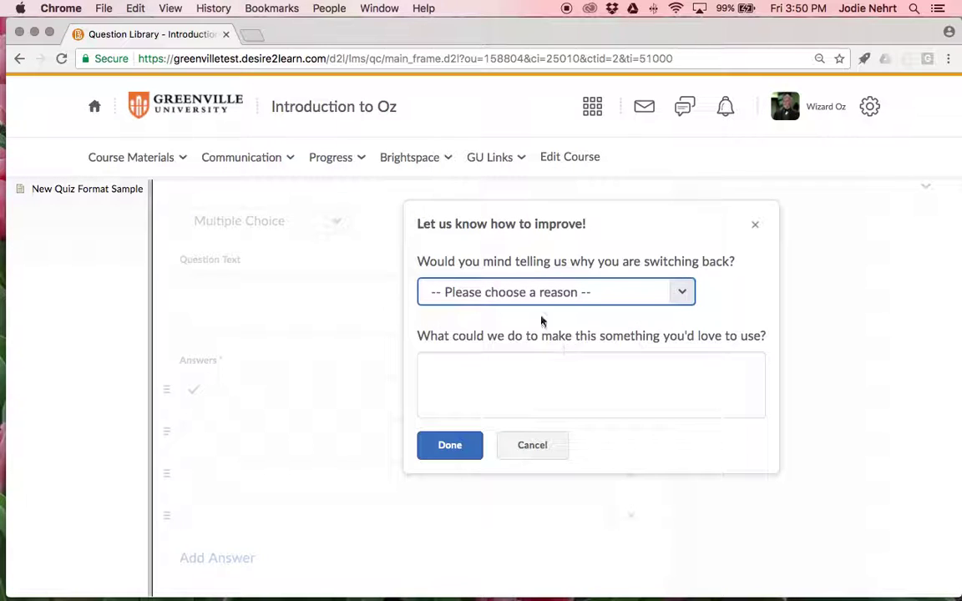
{"action": "left_click", "coordinate": [462, 450]}
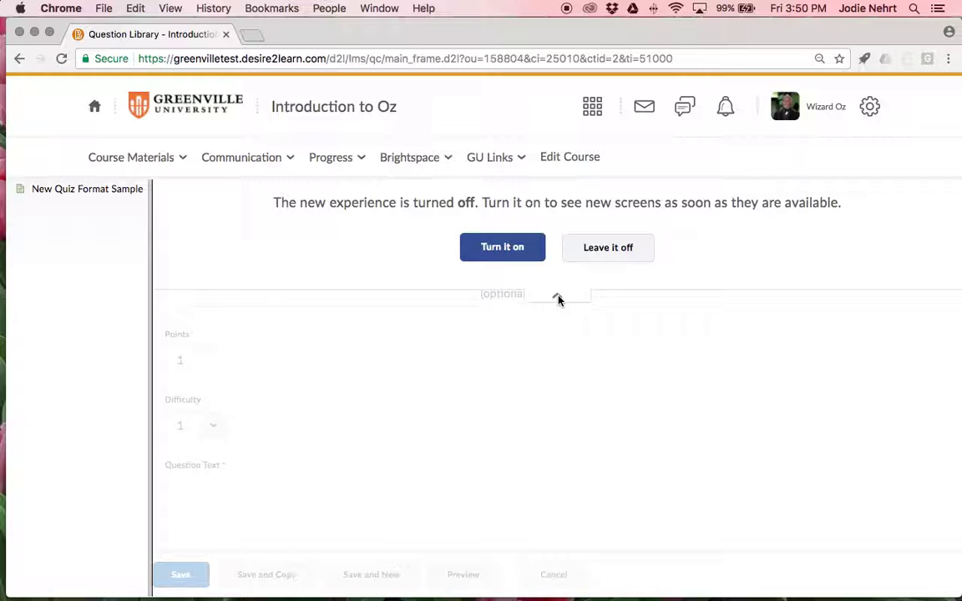
- Scroll down to the blank Question Text field in the classic editor
{"action": "scroll", "coordinate": [558, 300], "scroll_direction": "down", "scroll_amount": 3}
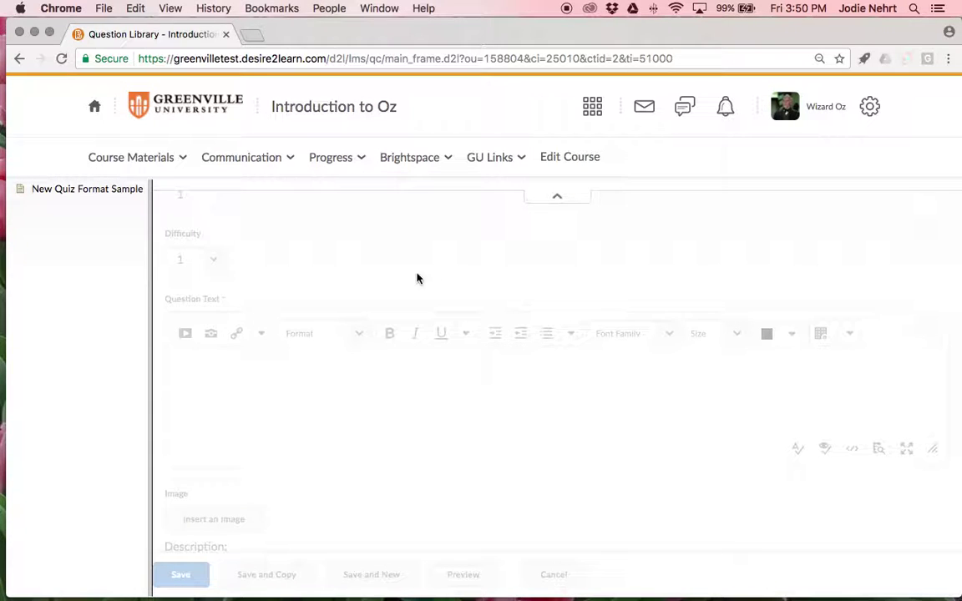